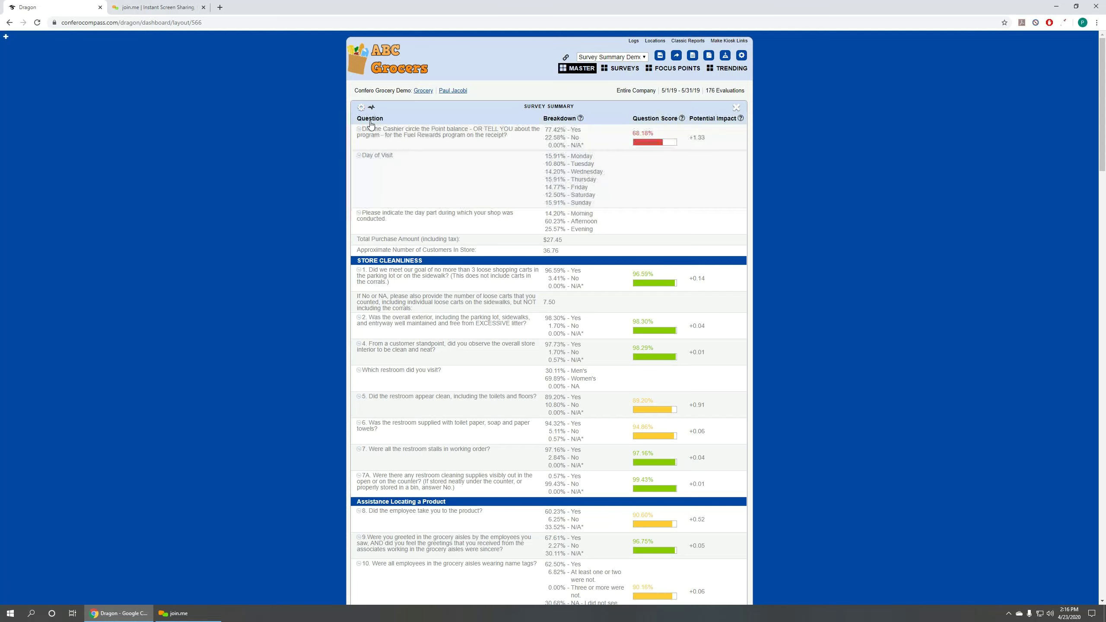
- Open the Survey Summary widget's settings and review its Heat Map score ranges
click(361, 109)
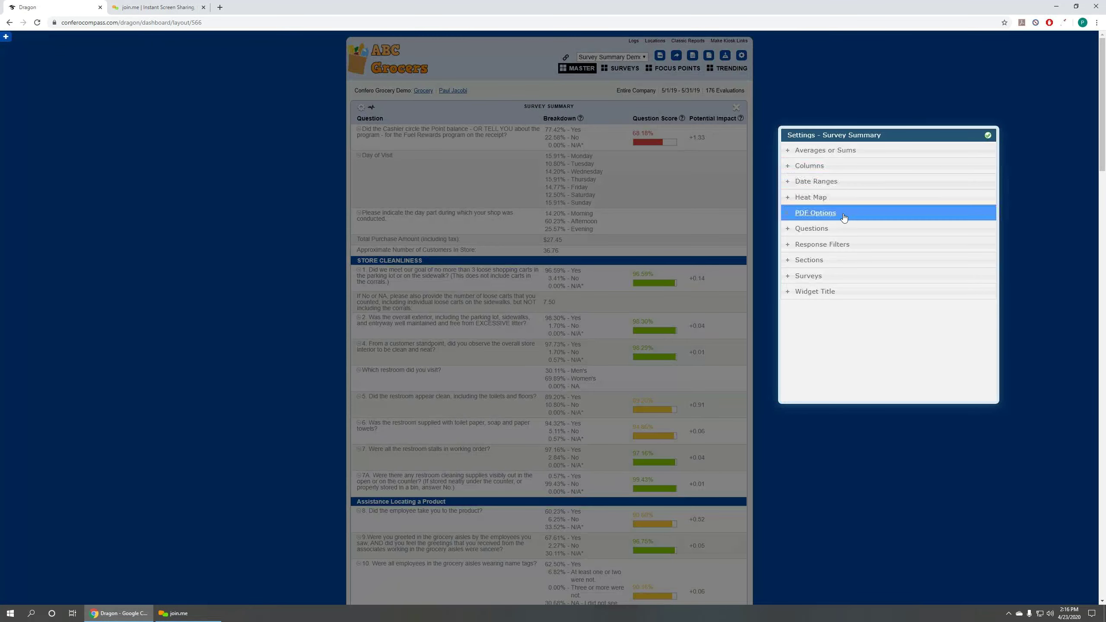
click(788, 199)
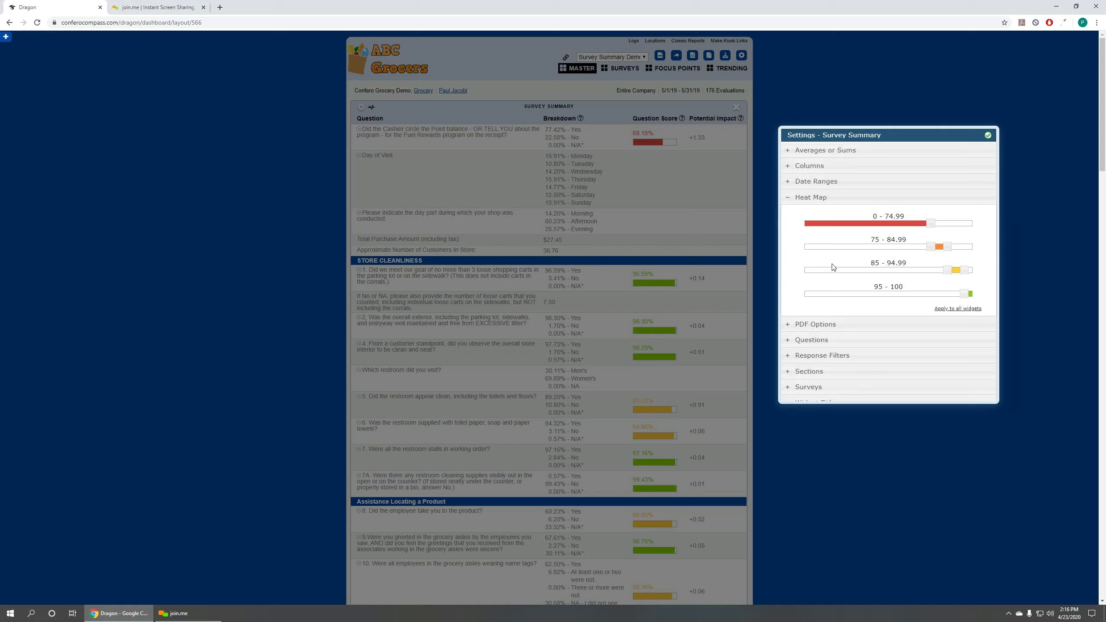
click(793, 198)
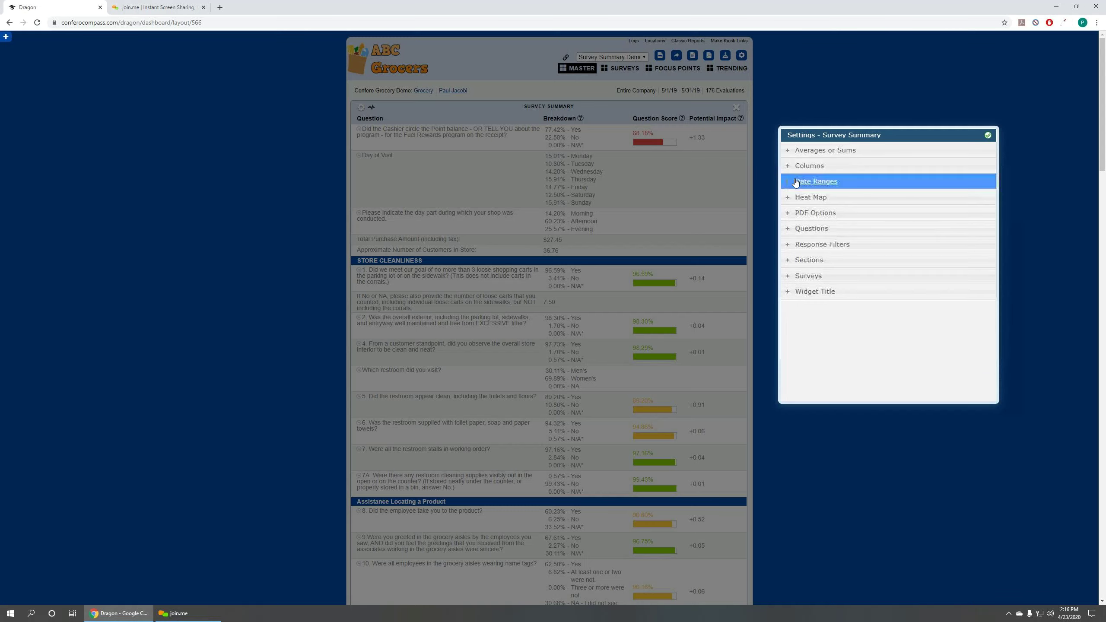
- Limit the Survey Summary columns to Breakdown and Question Score, excluding Potential Impact and Potential Score
click(791, 171)
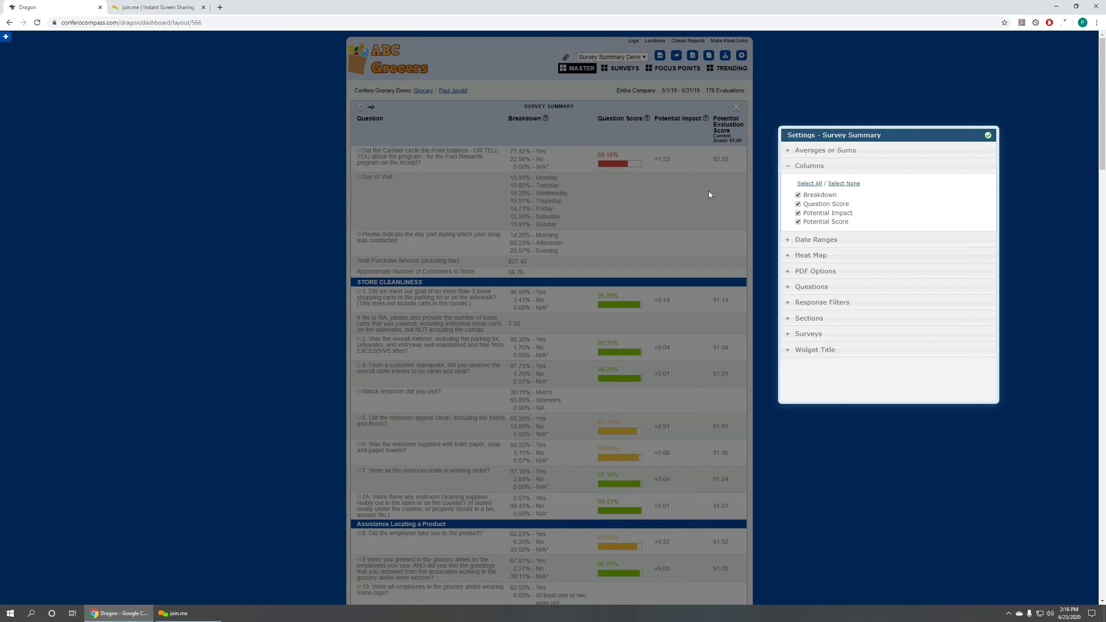
click(799, 213)
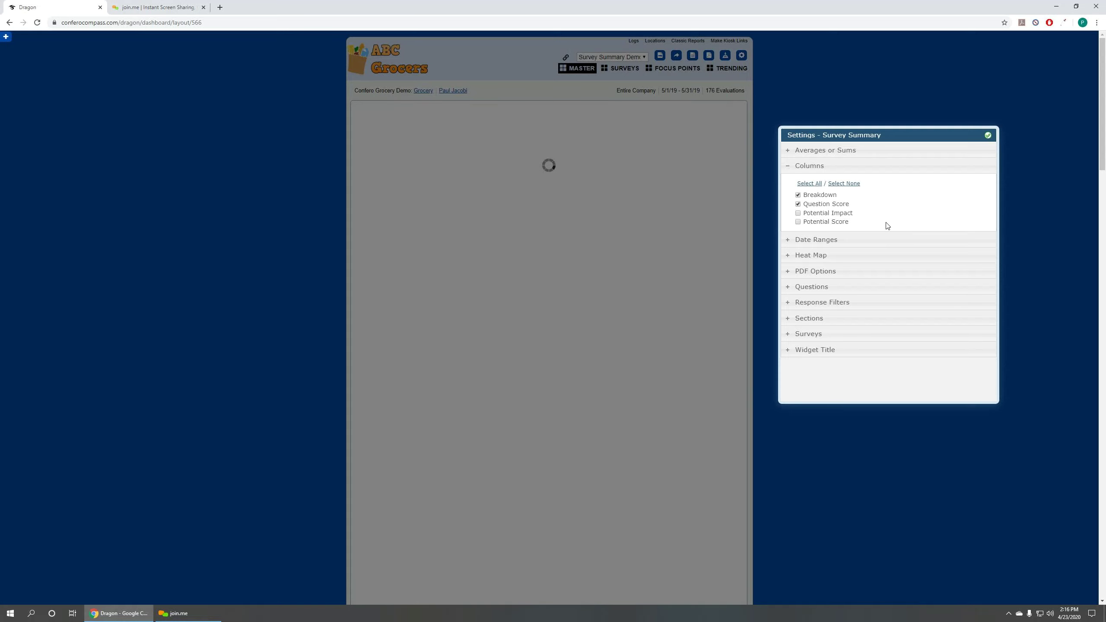
click(988, 136)
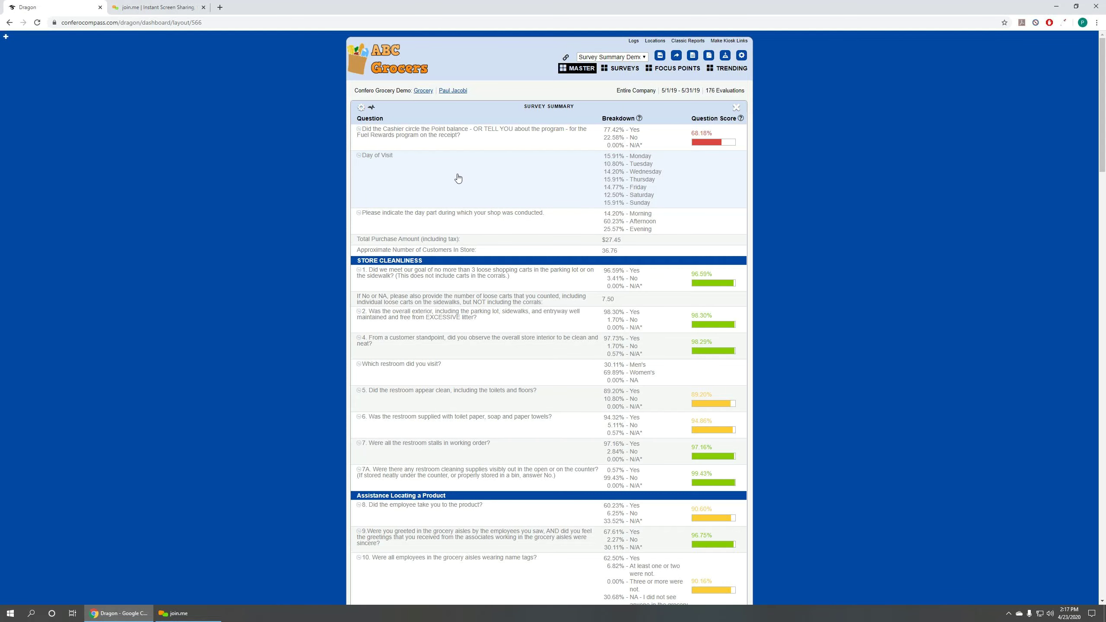
- Display the Survey Summary results as Sums and close the widget settings
click(361, 108)
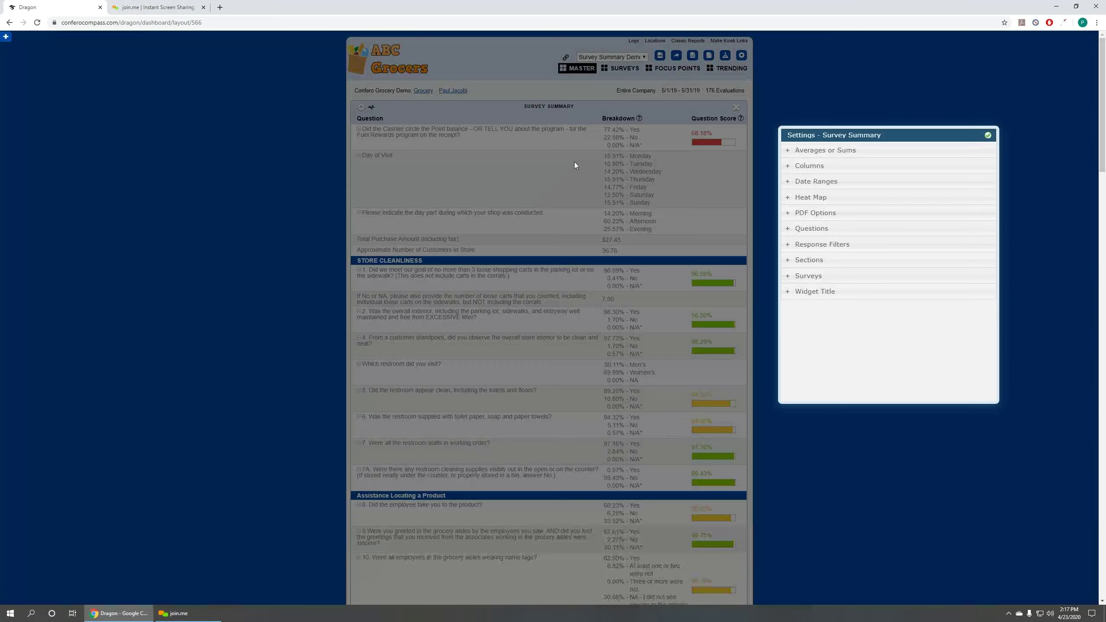
click(788, 152)
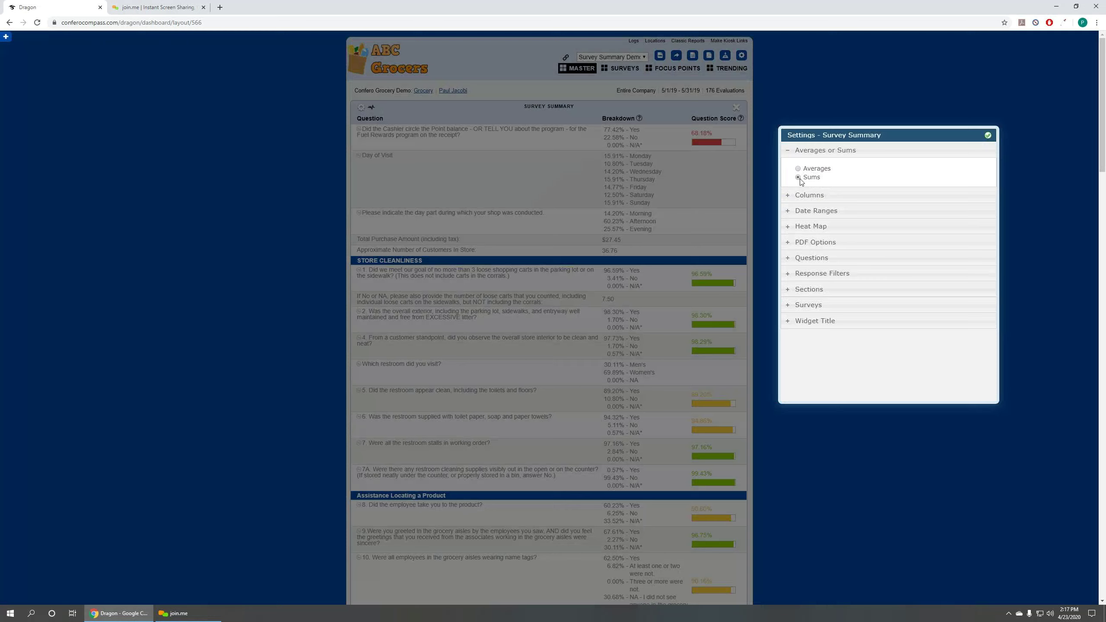
click(987, 135)
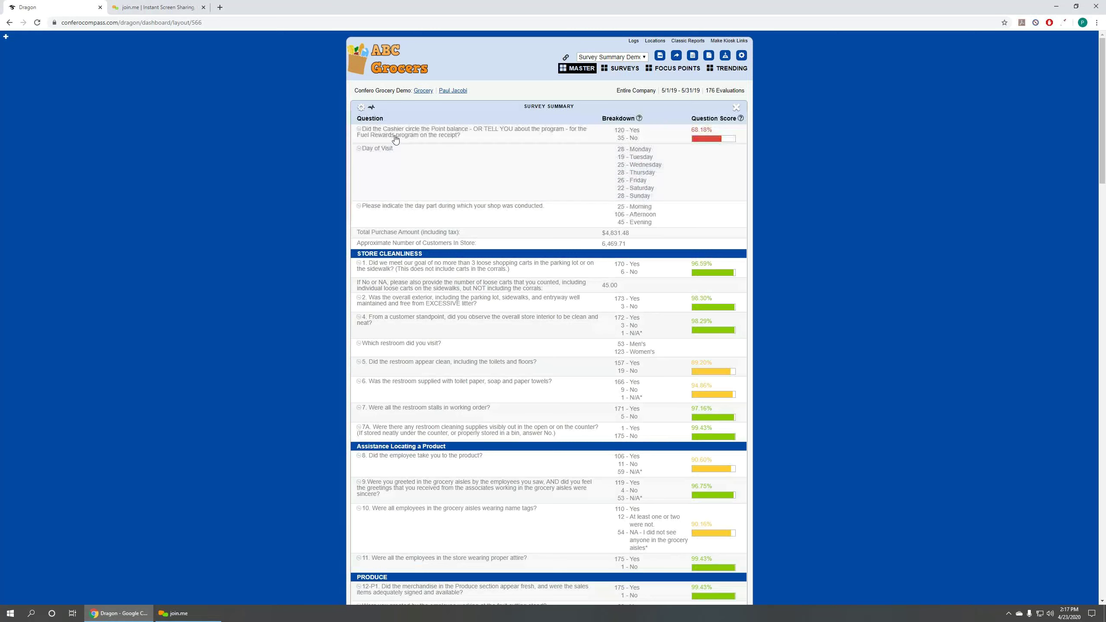
- Return the Survey Summary results to Averages and close the widget settings
click(361, 107)
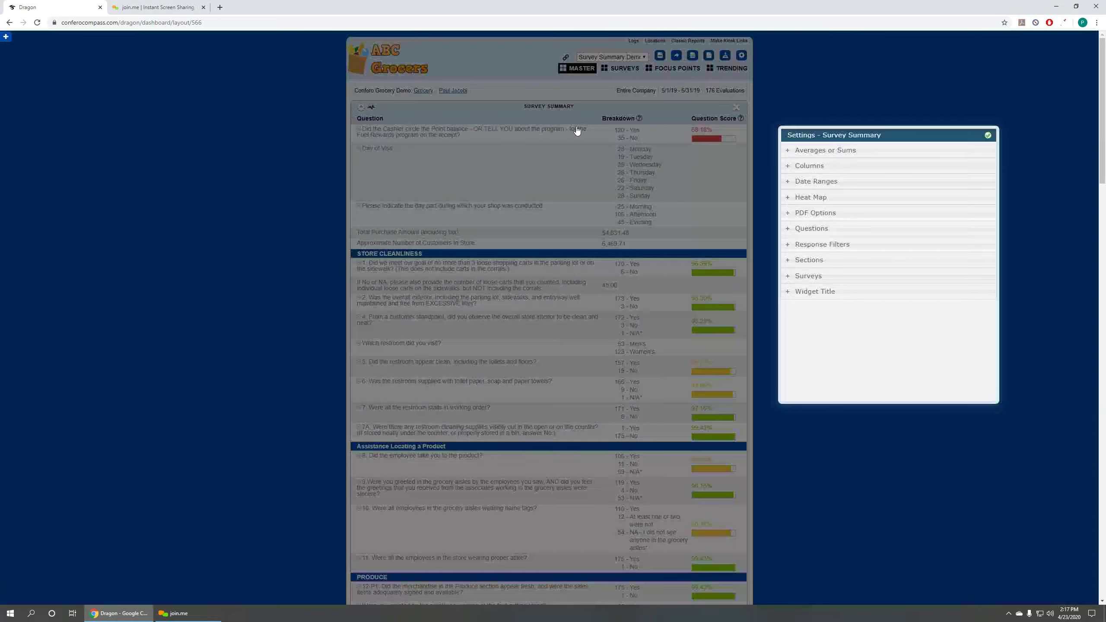
click(784, 150)
click(991, 142)
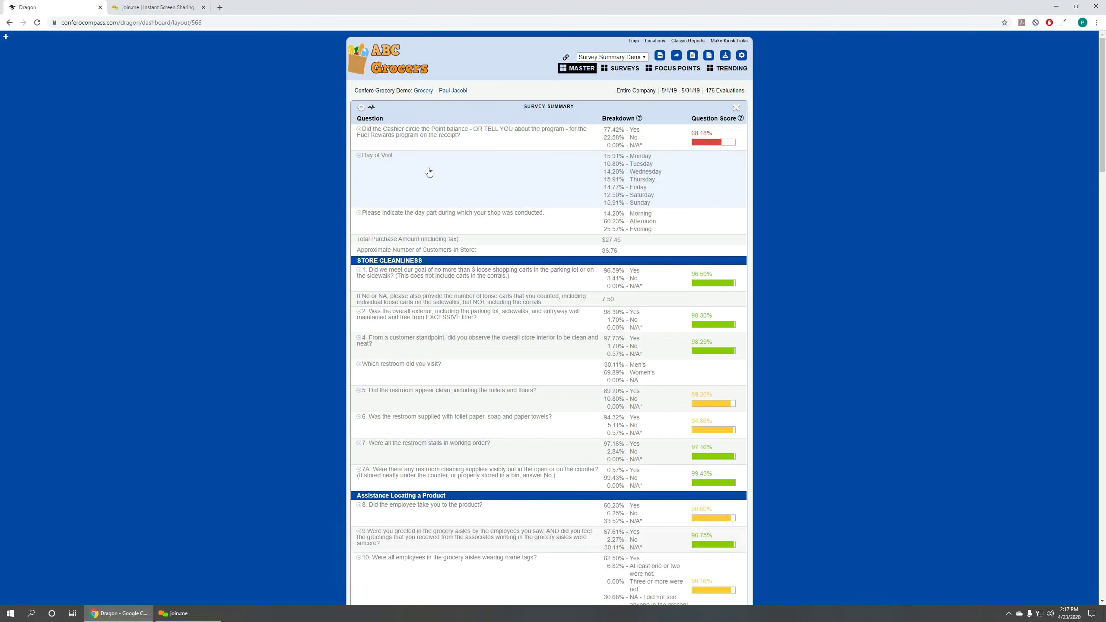
- View the EKG analysis for the Fuel Rewards program question, then close it
click(372, 107)
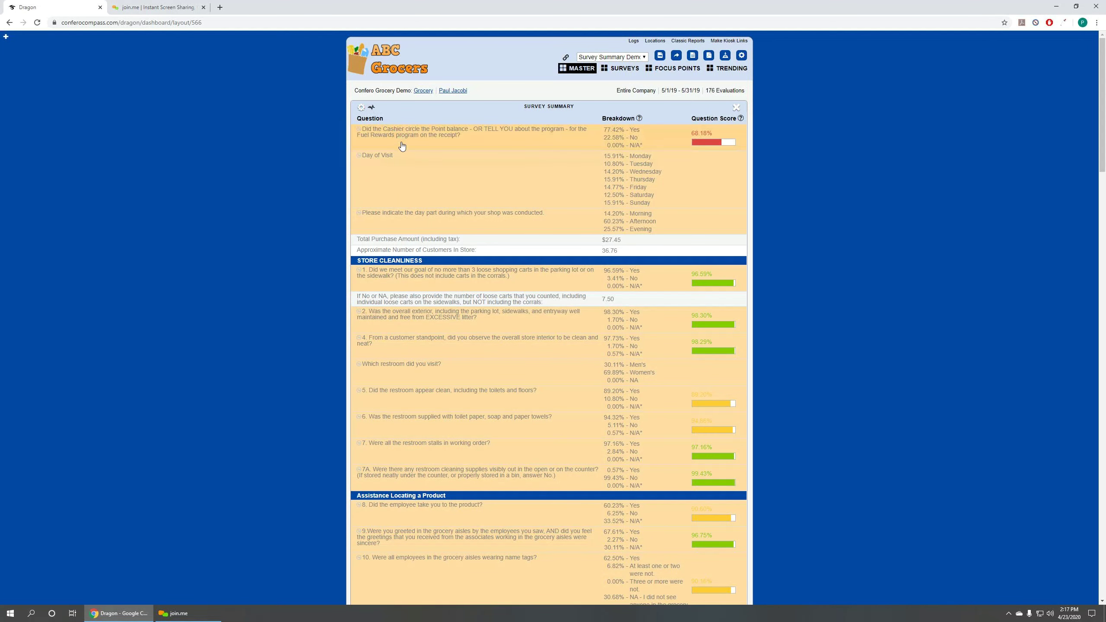
click(394, 130)
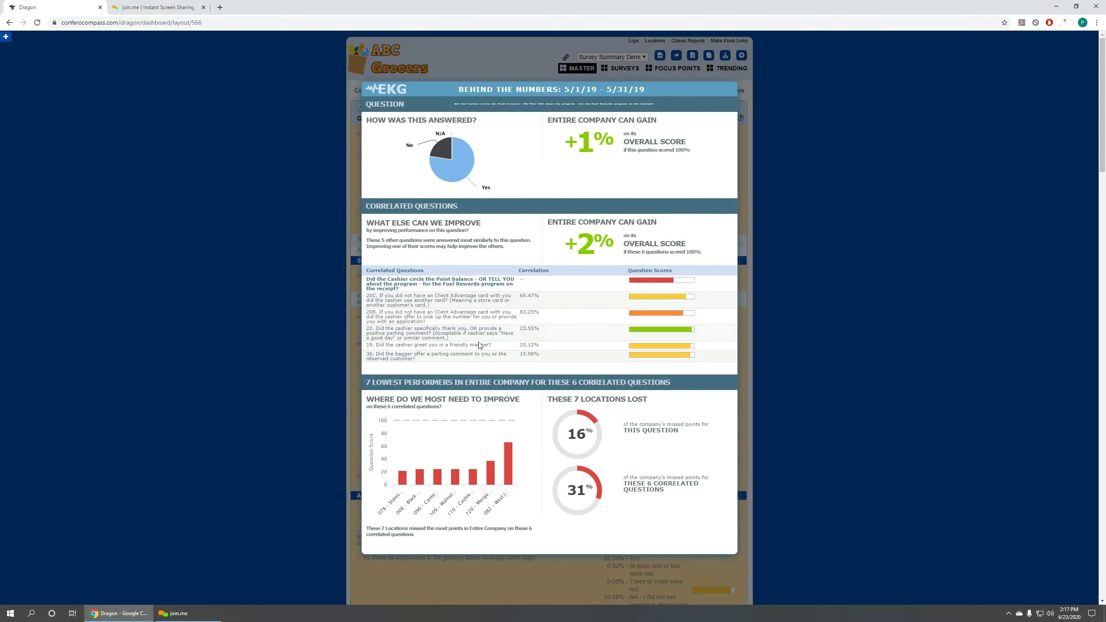
key(Escape)
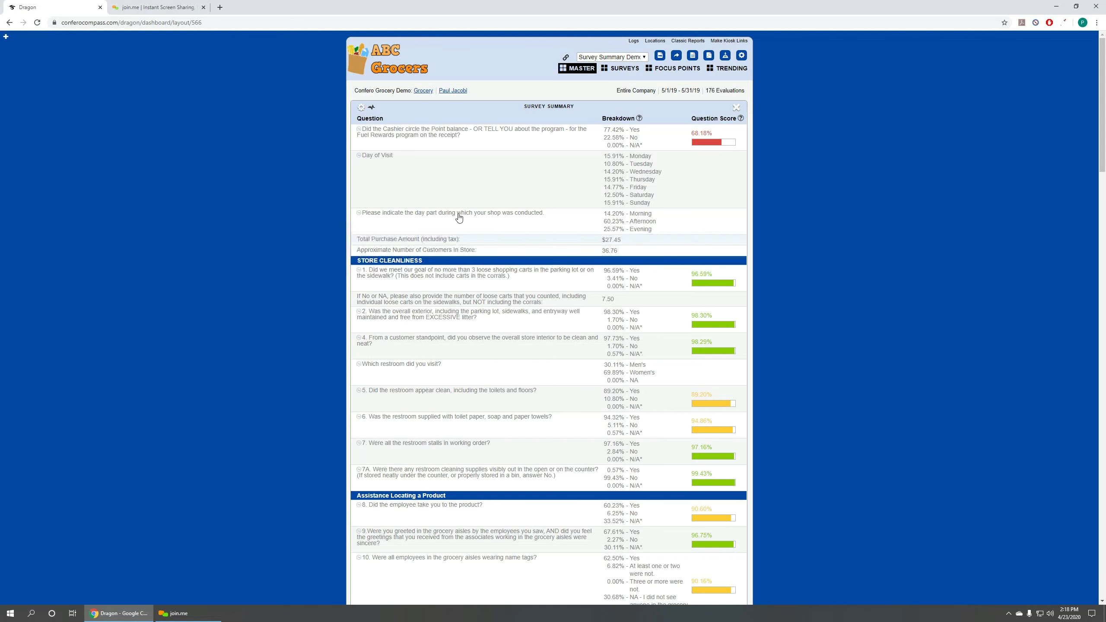
- Restrict the Survey Summary to the Cashier Sincerity section and close the widget settings
click(361, 107)
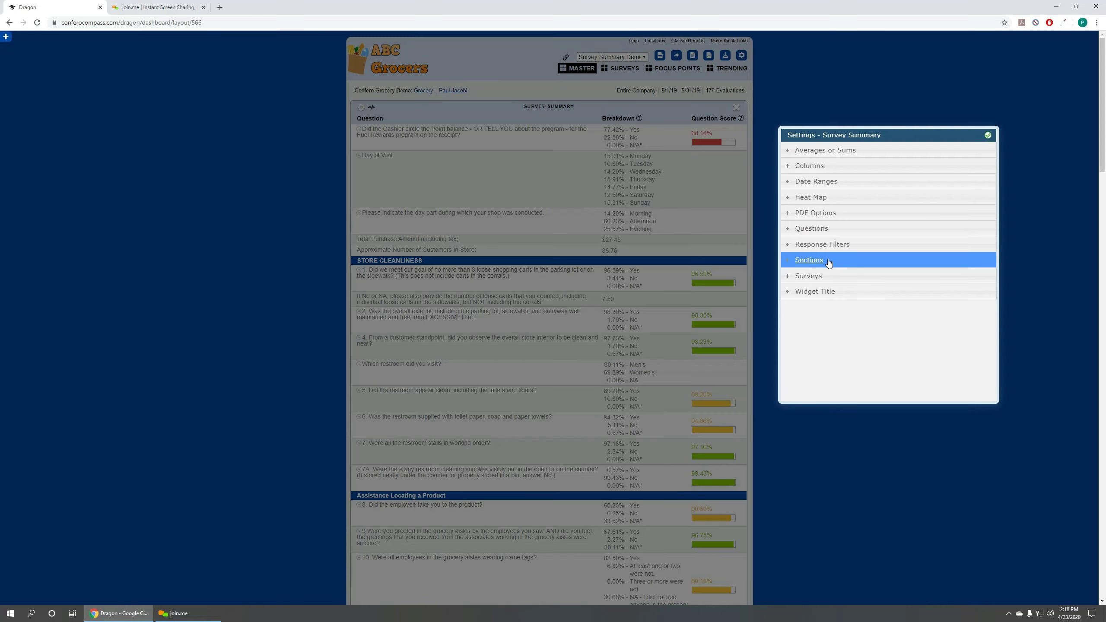
click(788, 263)
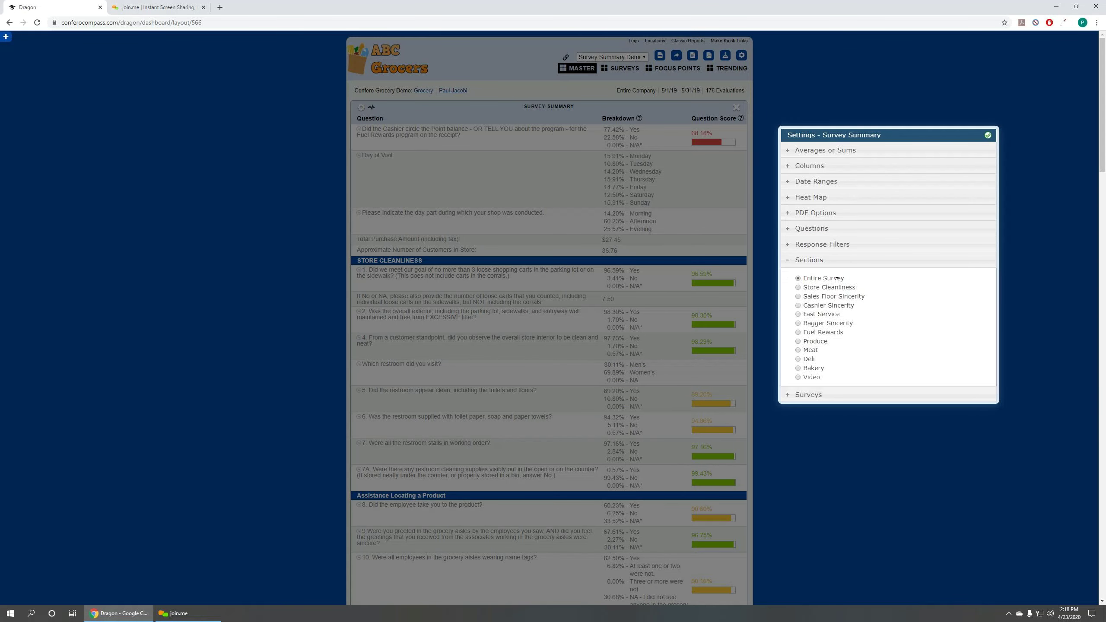
click(798, 305)
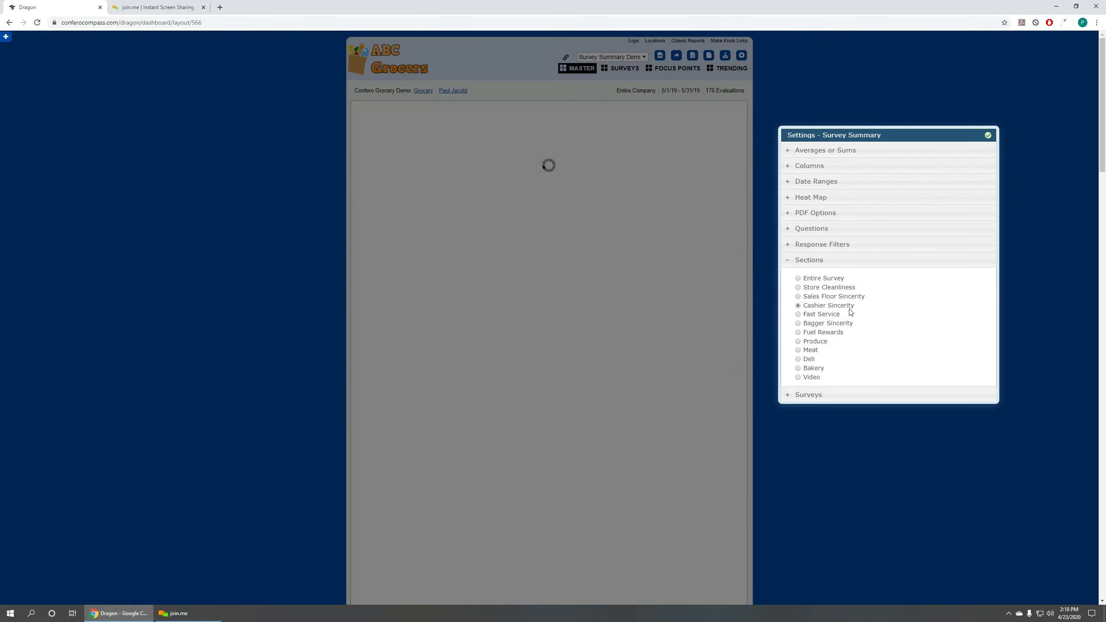
click(988, 135)
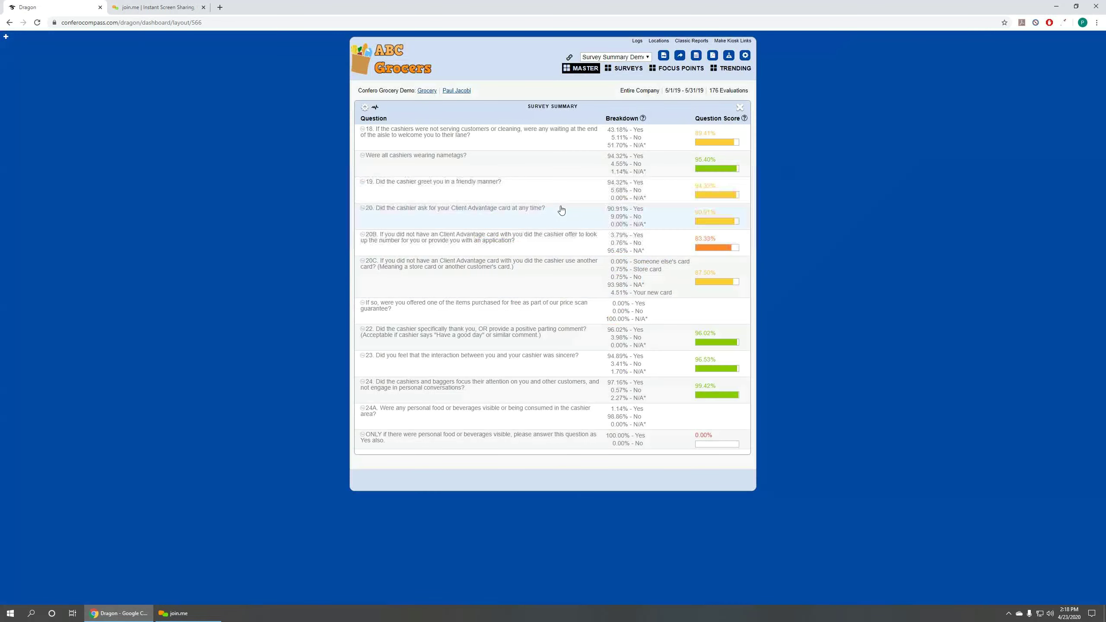
- Set the Survey Summary's section selection back to Entire Survey
click(365, 107)
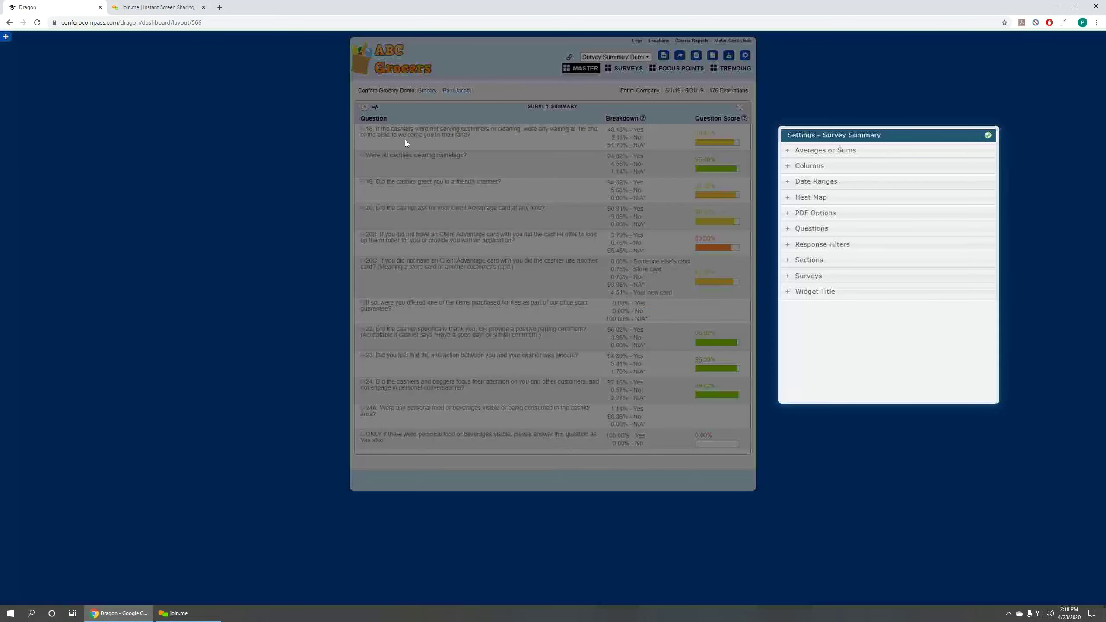
click(793, 260)
click(798, 278)
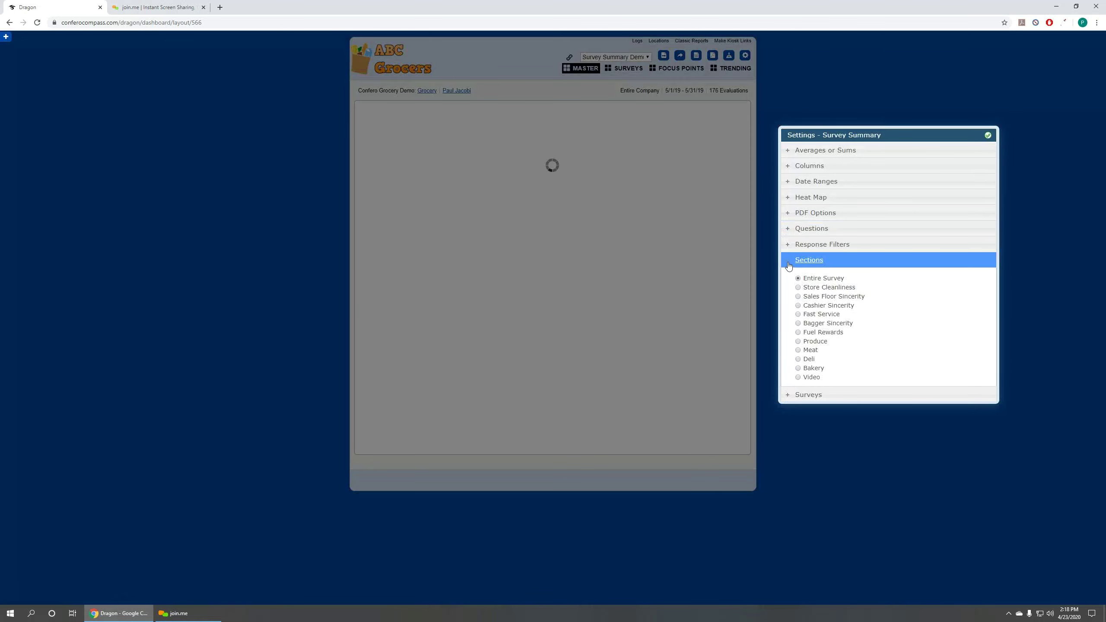
click(788, 264)
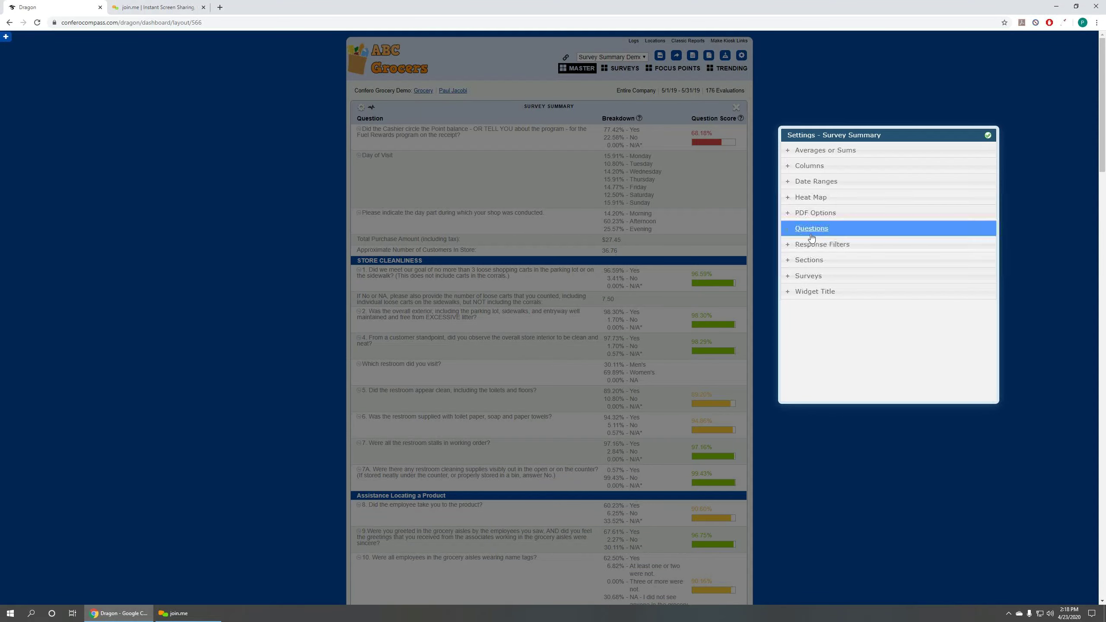
- Show only the Day of Visit question and the question about the day part of the shop in the Survey Summary
click(789, 232)
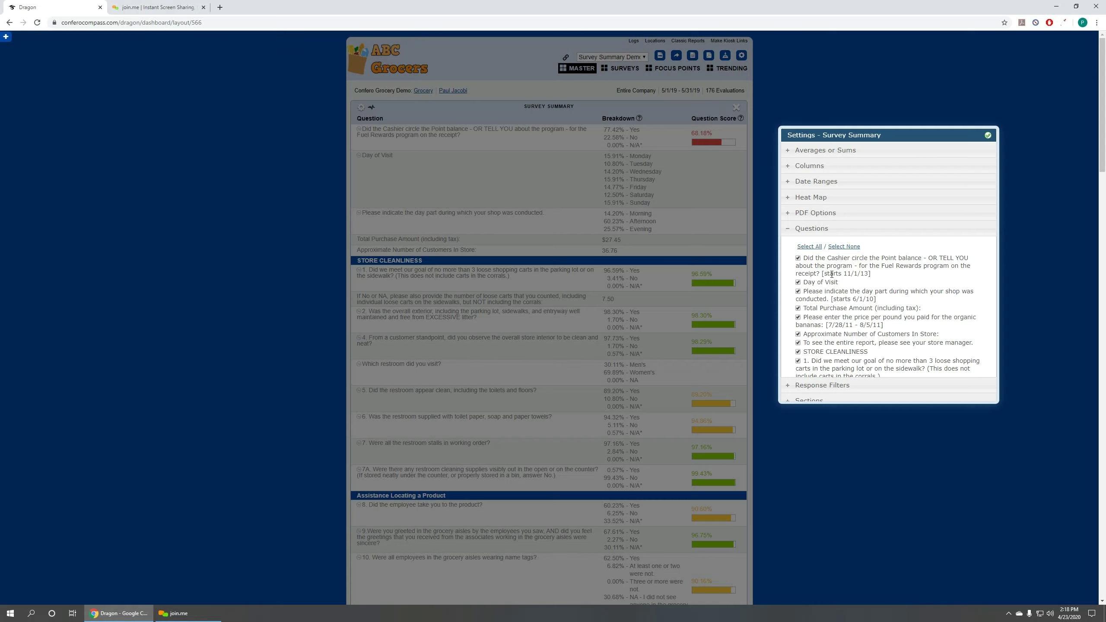
click(844, 247)
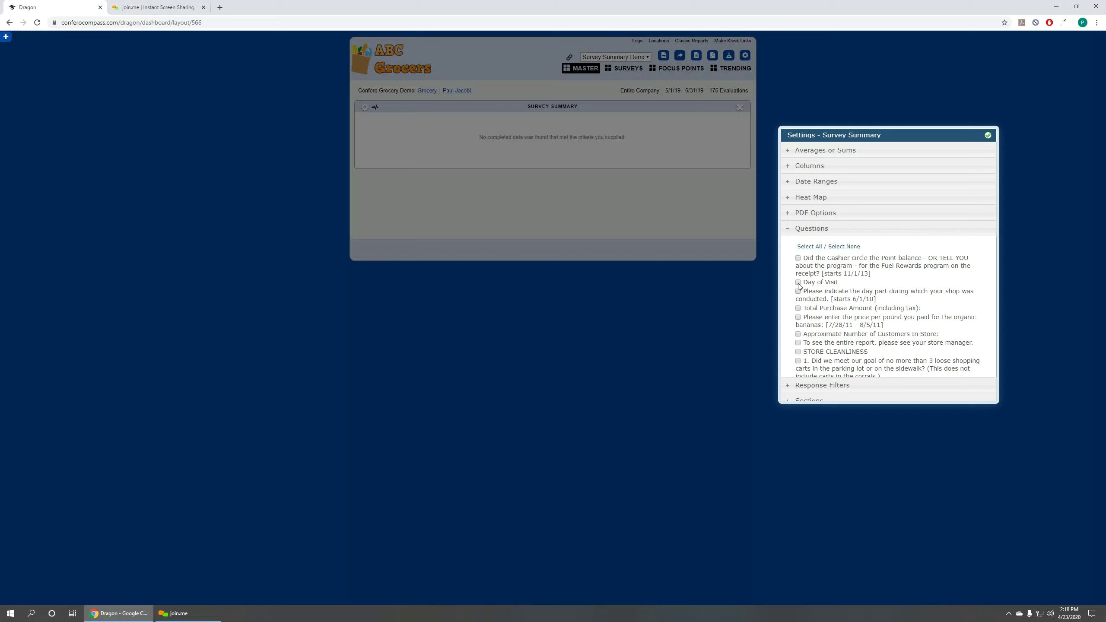
click(798, 283)
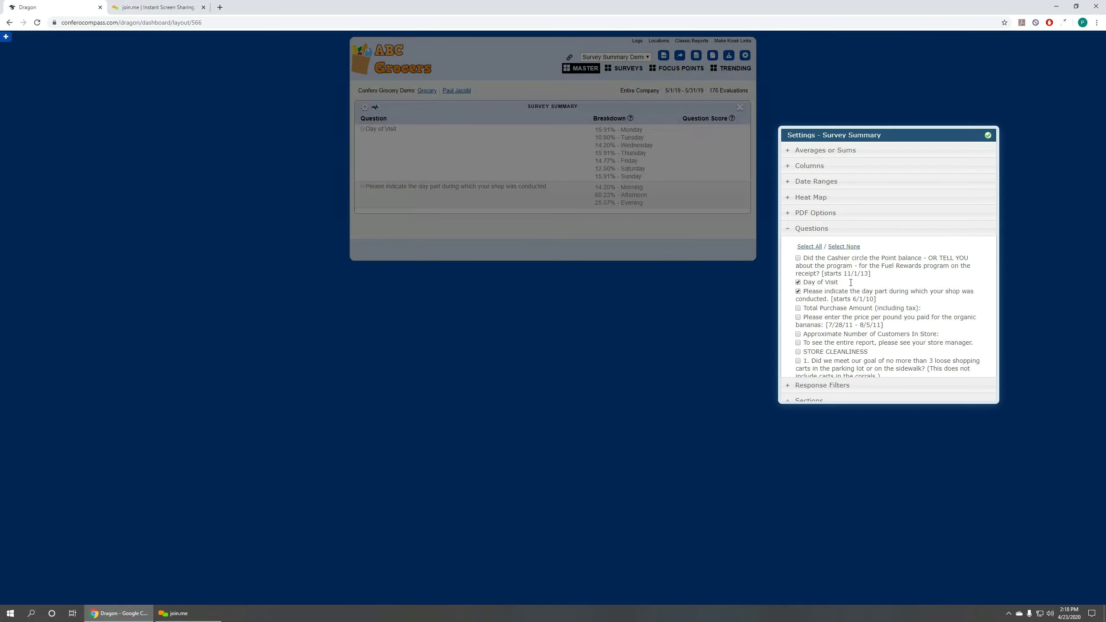
click(987, 135)
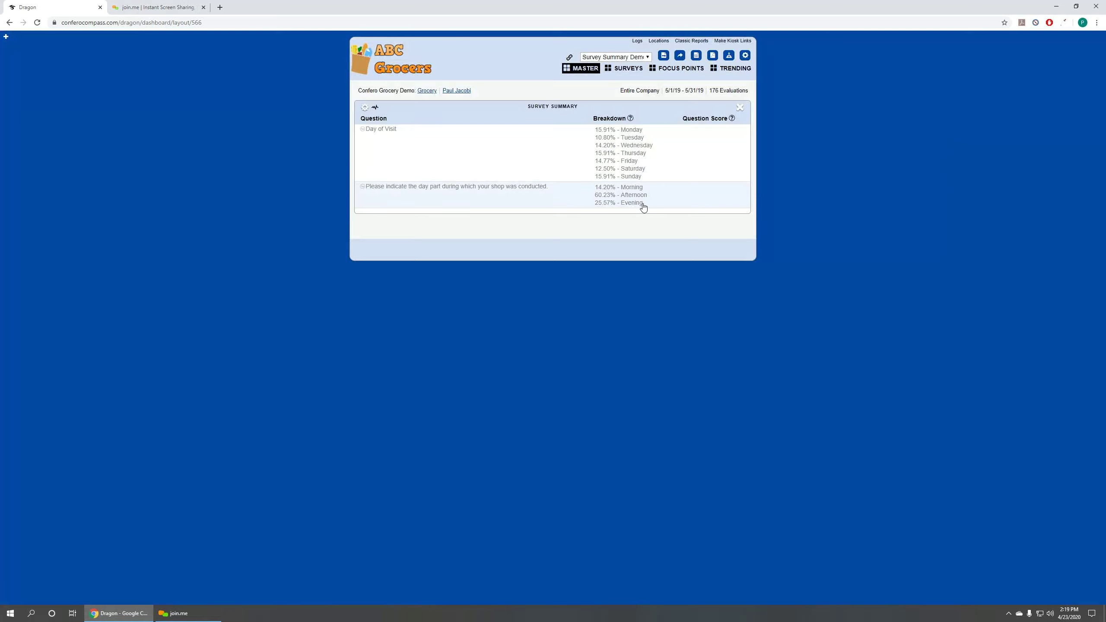
- Include all questions in the Survey Summary again and close the widget settings
click(365, 107)
click(799, 230)
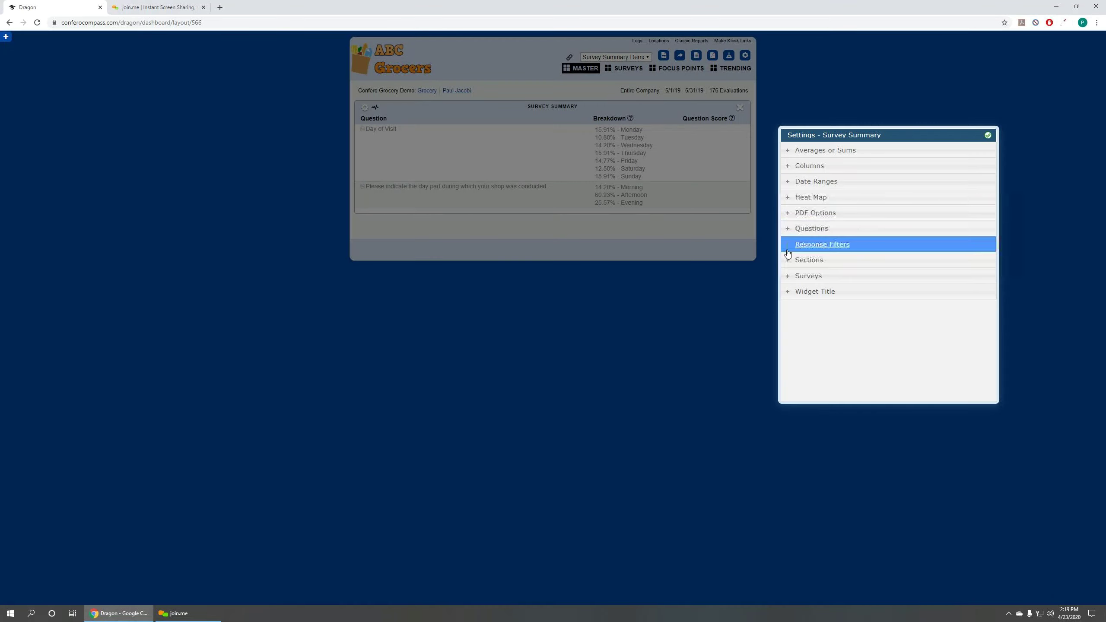
click(988, 135)
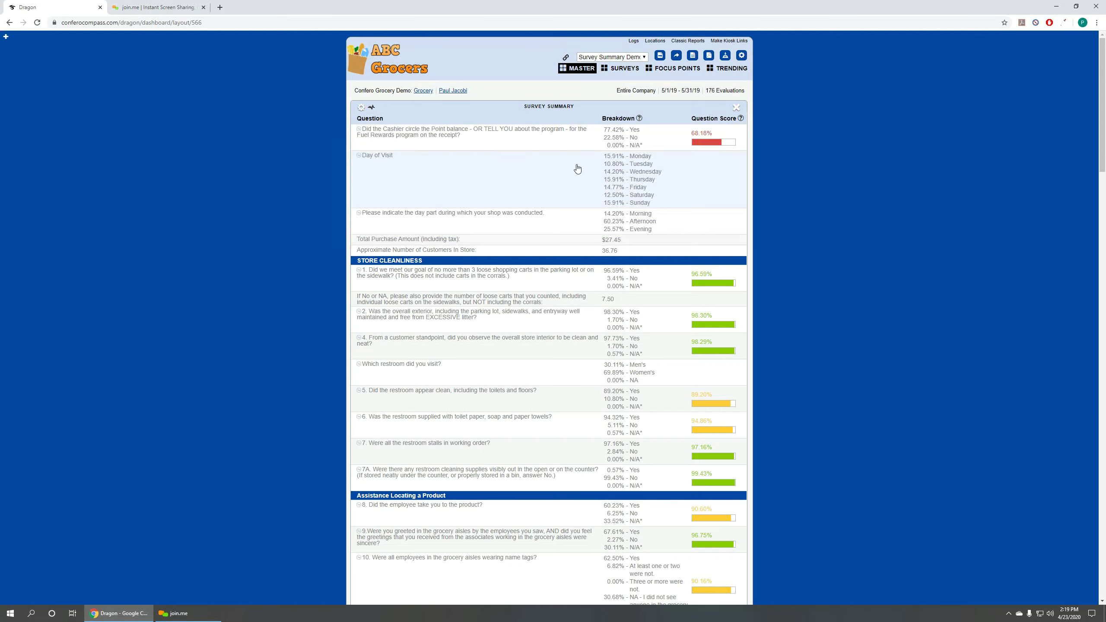
- Switch the dashboard to the Survey Trend Demo view
click(646, 60)
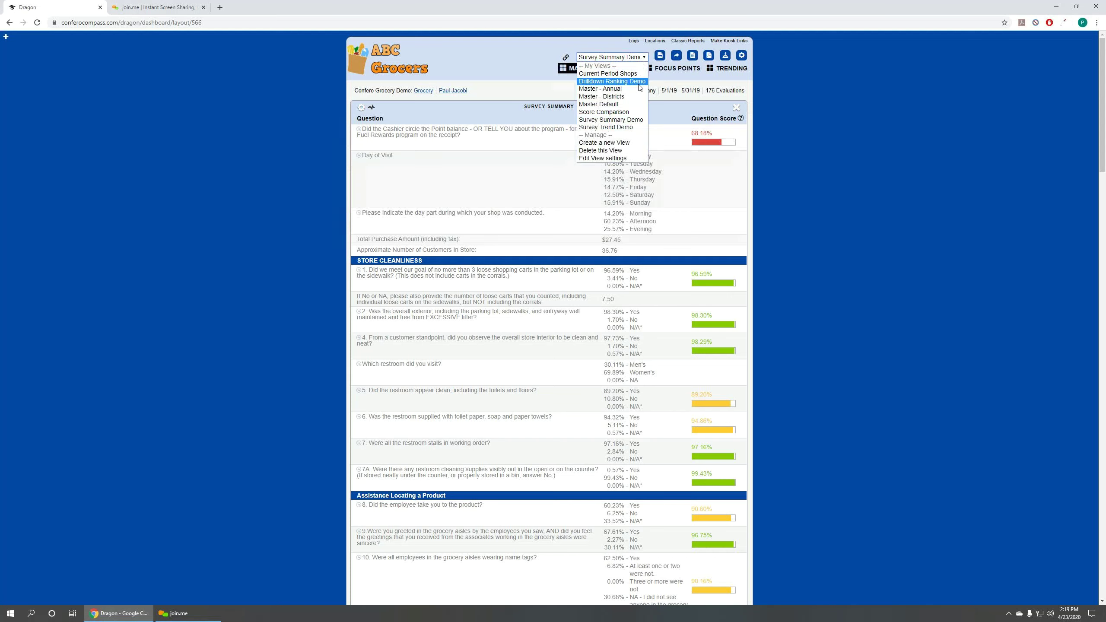
click(631, 127)
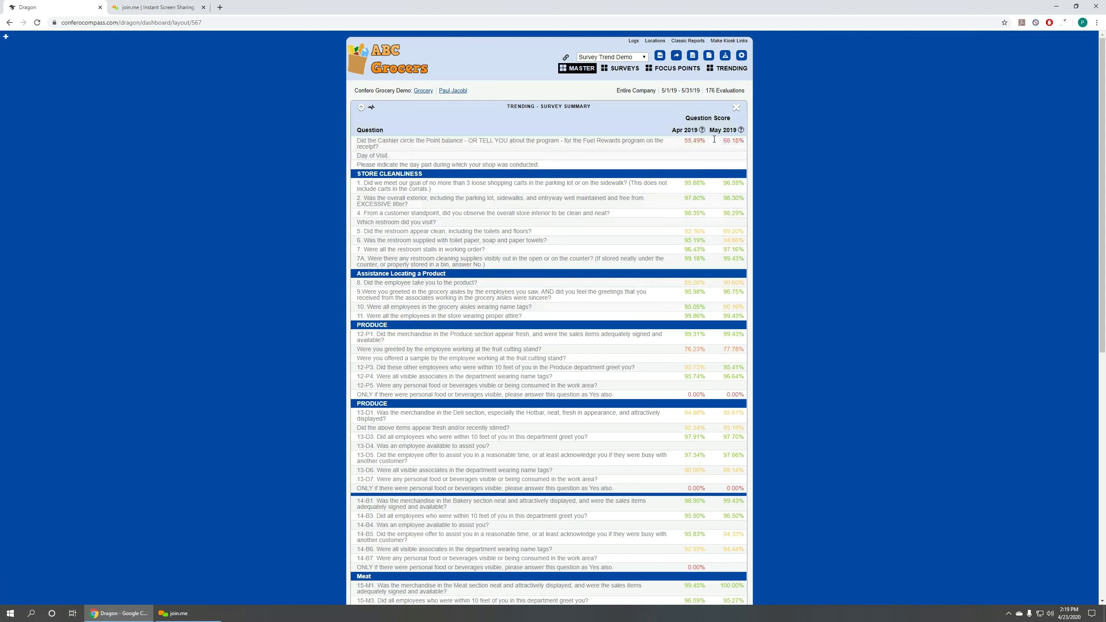
- Set the Trending - Survey Summary widget's column to Breakdown and close its settings
click(361, 108)
drag(457, 222, 766, 179)
click(767, 179)
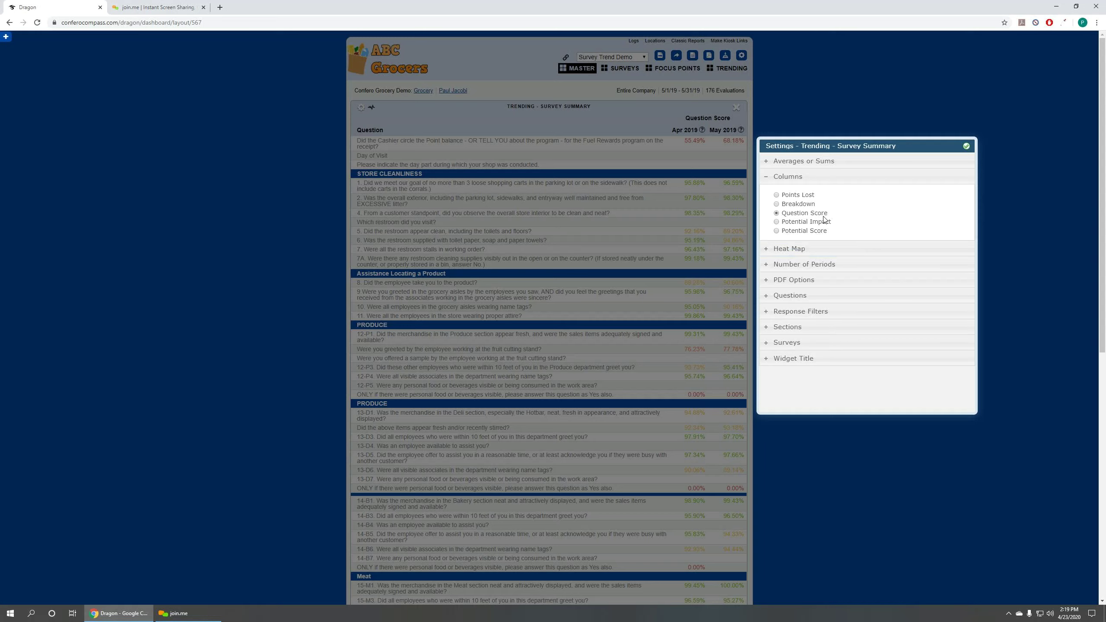
click(776, 204)
click(965, 147)
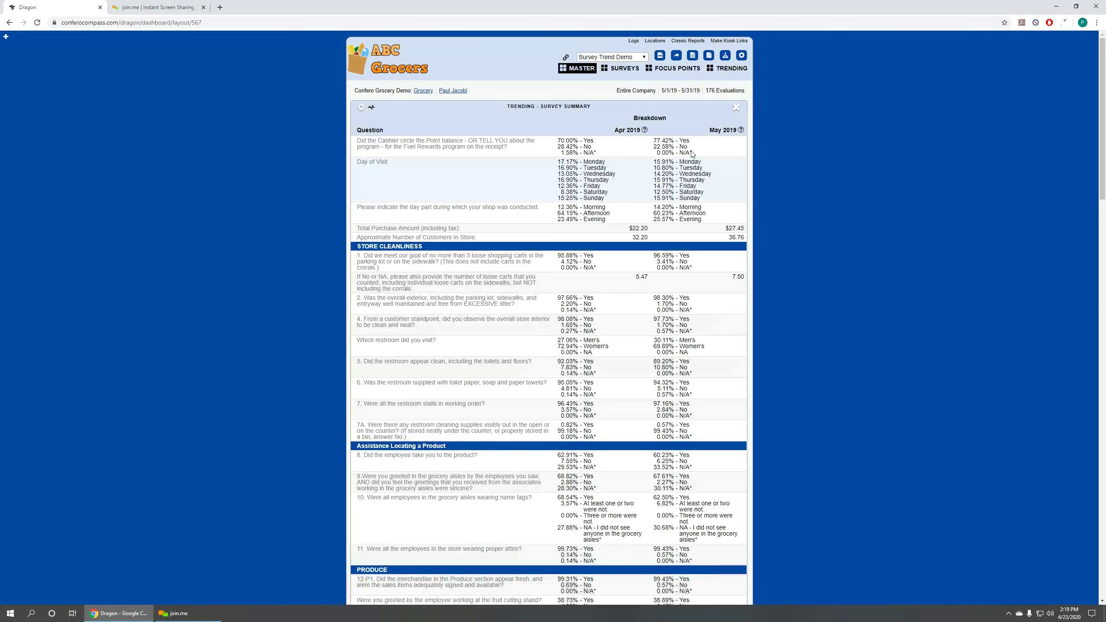
- Set the Trending - Survey Summary column back to Question Score and close its settings
click(361, 107)
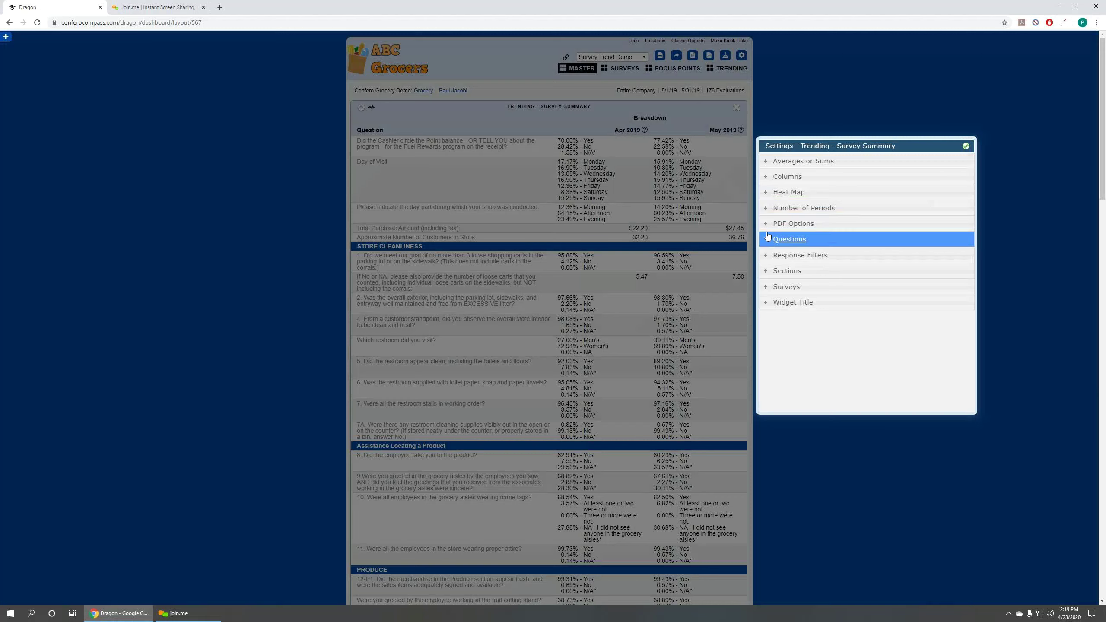
click(768, 176)
click(777, 213)
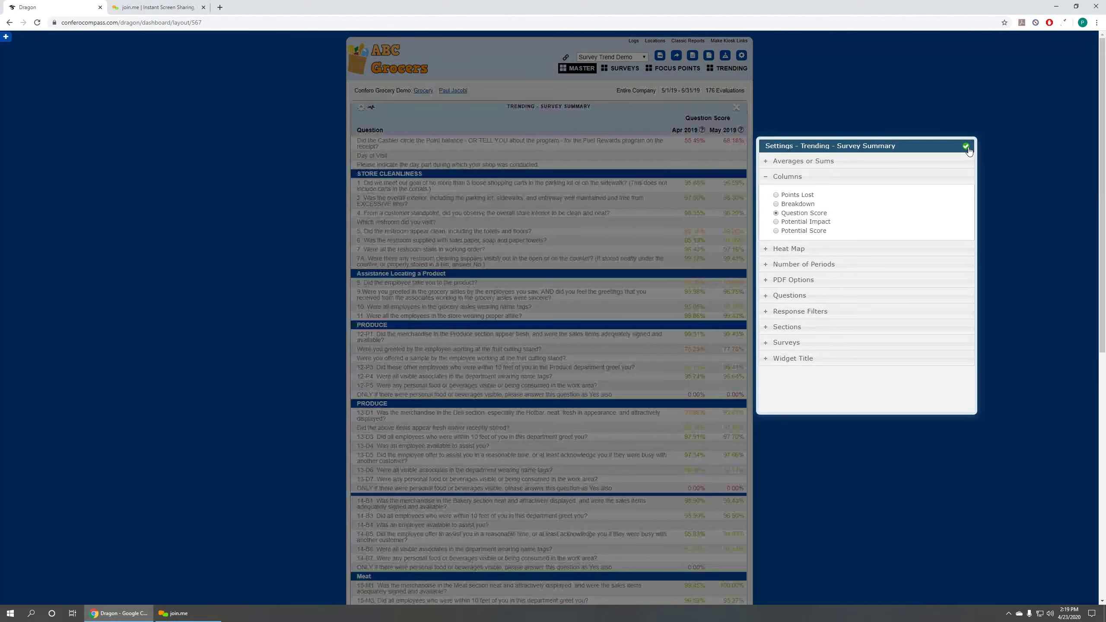
click(965, 147)
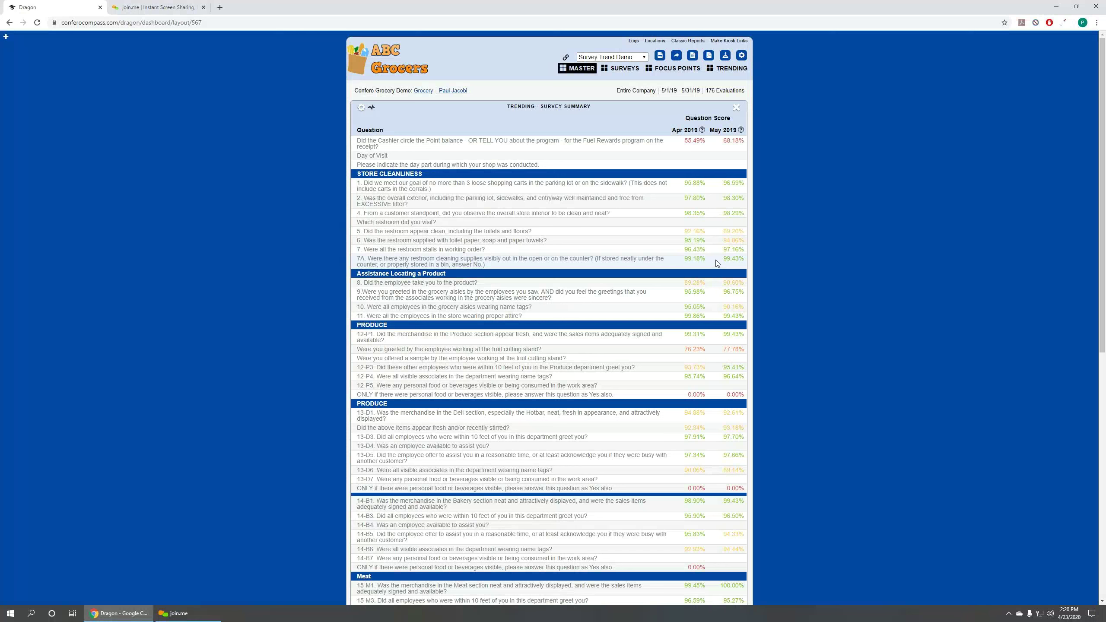
- Set the Trending - Survey Summary widget's number of periods to 4 and close its settings
click(360, 109)
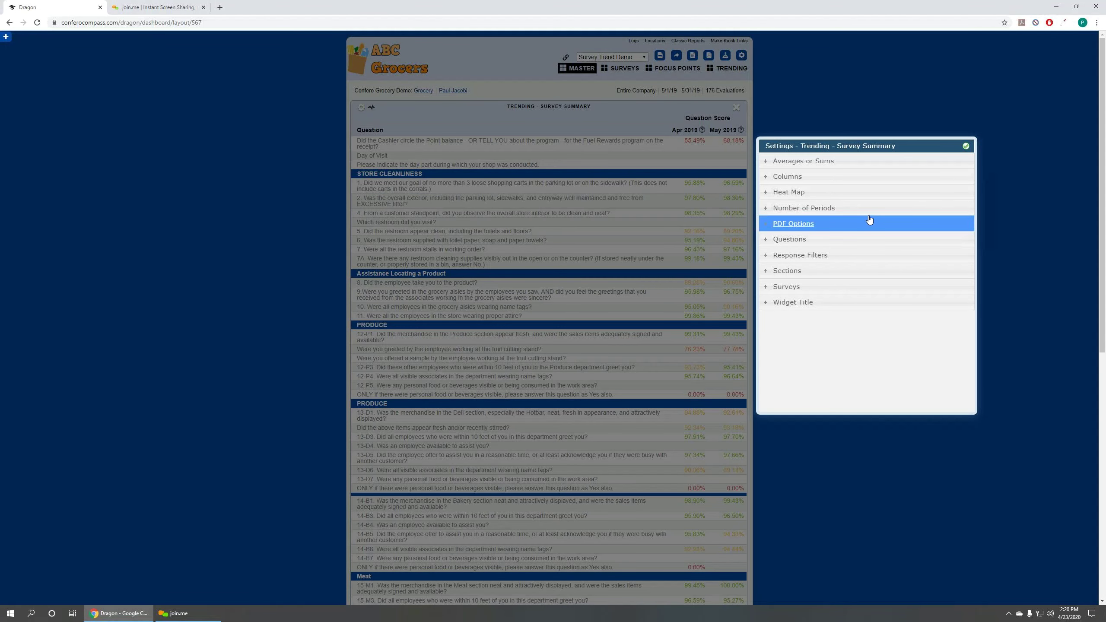
click(768, 213)
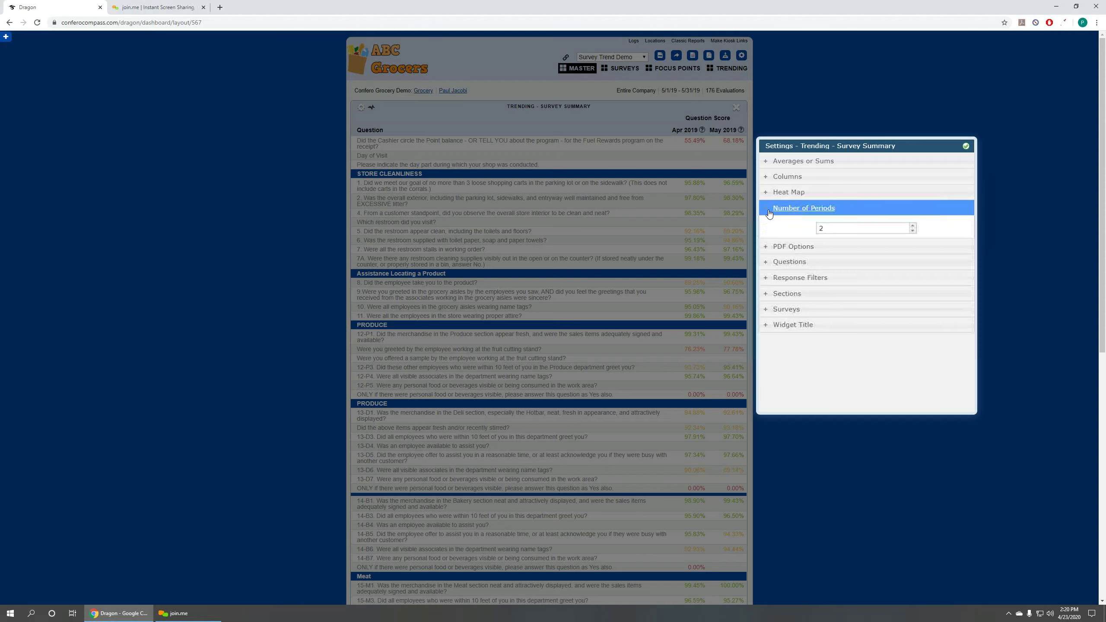
click(913, 226)
click(912, 225)
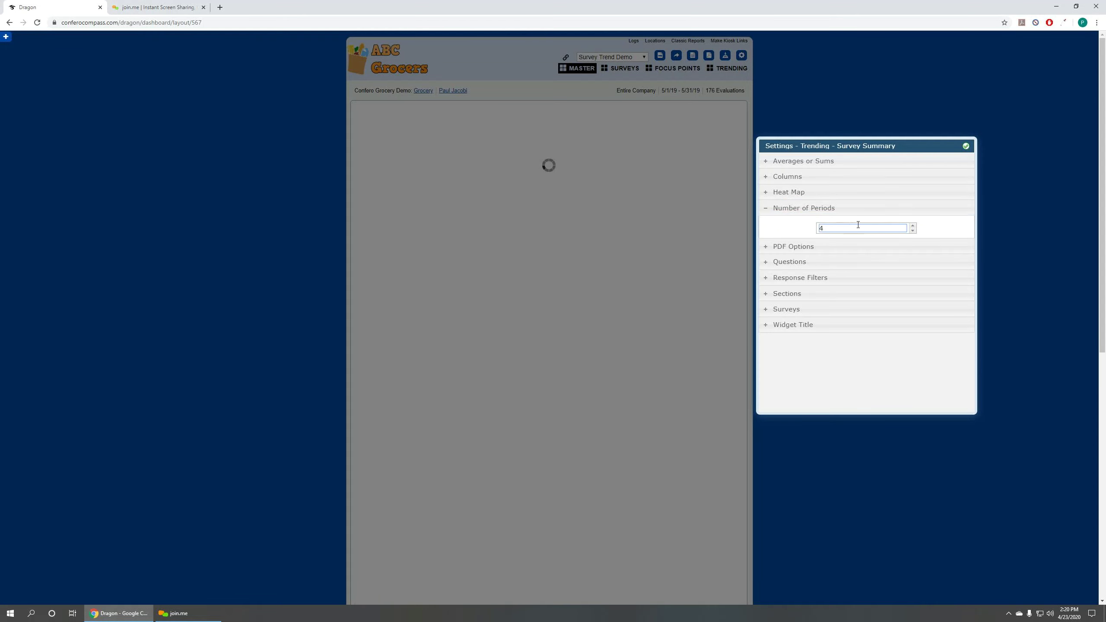
click(965, 147)
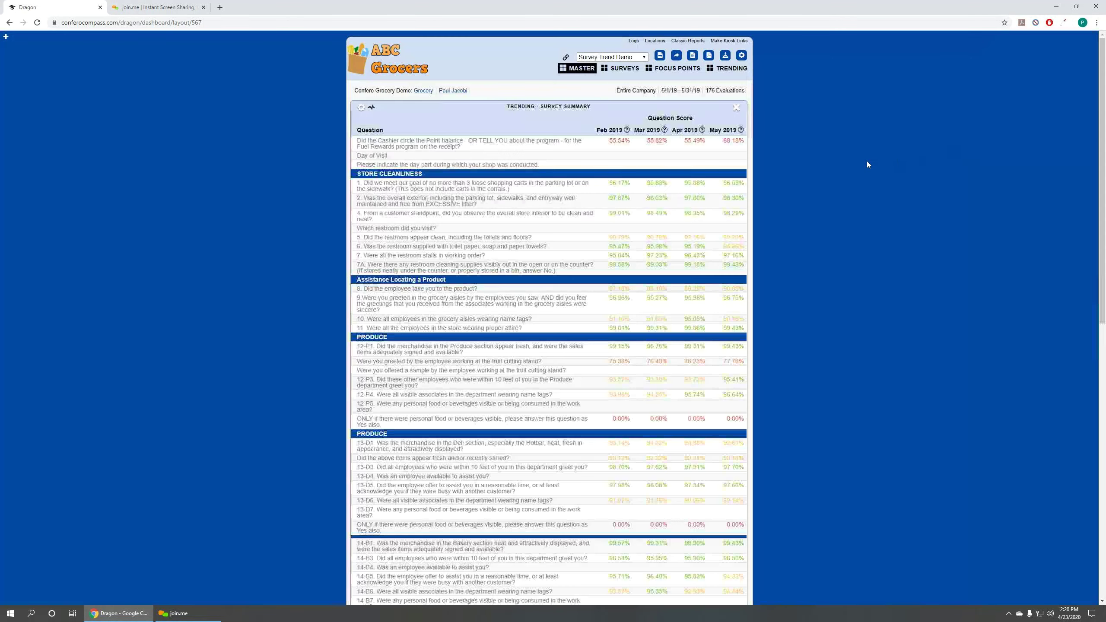